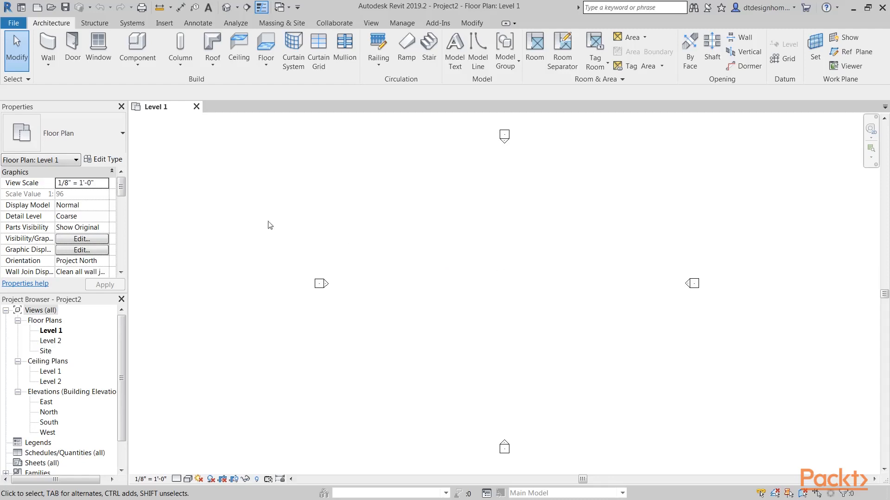
Draw a horizontal Exterior - Brick on CMU wall, 20' high, between the elevation markers in the Level 1 plan
left_click(48, 44)
left_click(79, 135)
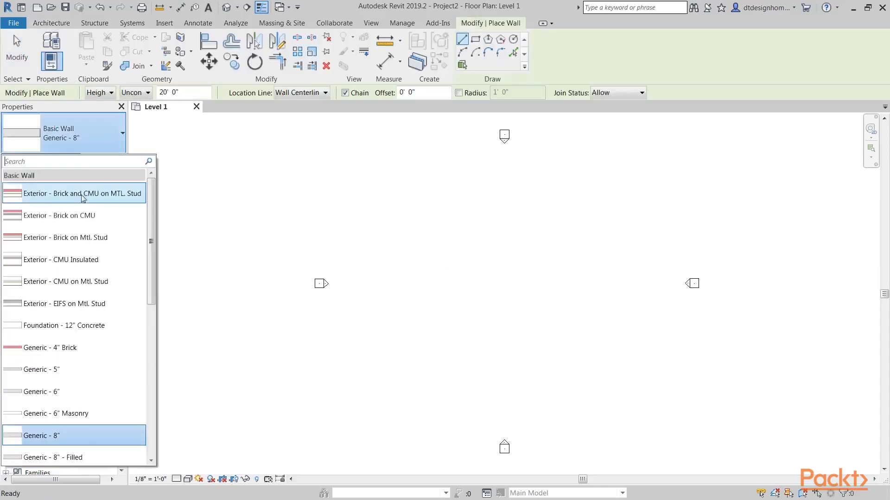
left_click(75, 216)
left_click(445, 277)
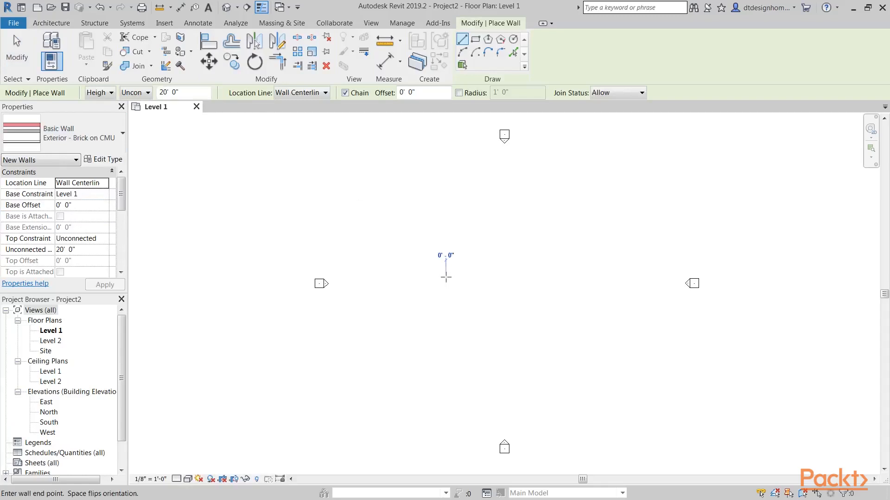
left_click(537, 277)
right_click(458, 205)
left_click(482, 210)
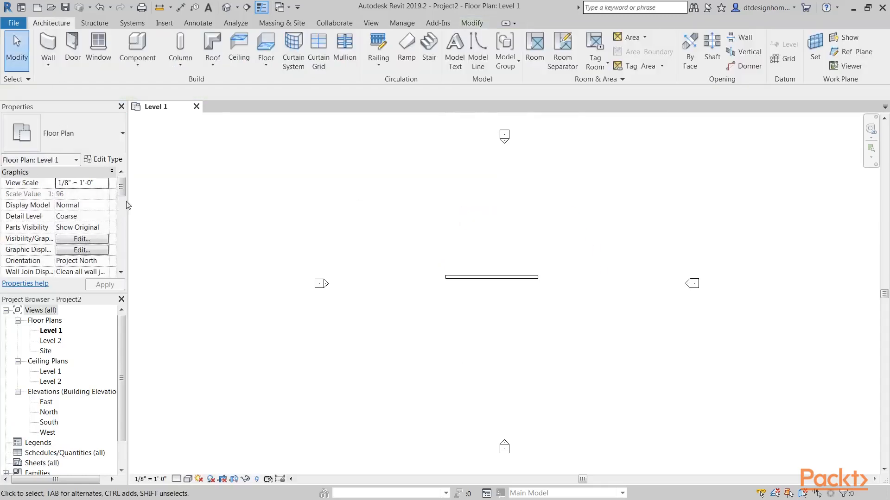
Open the default 3D view and hide the category of both level planes in it
left_click(227, 7)
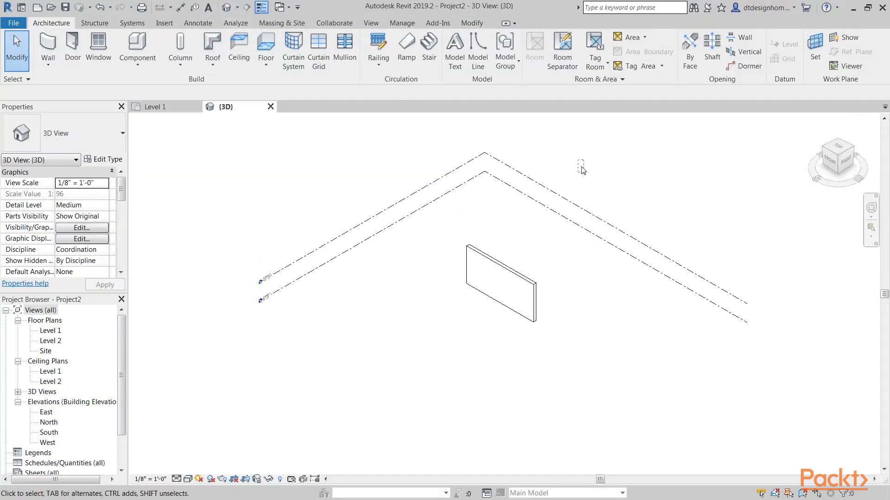
left_click_drag(585, 164, 530, 223)
right_click(526, 218)
mouse_move(658, 269)
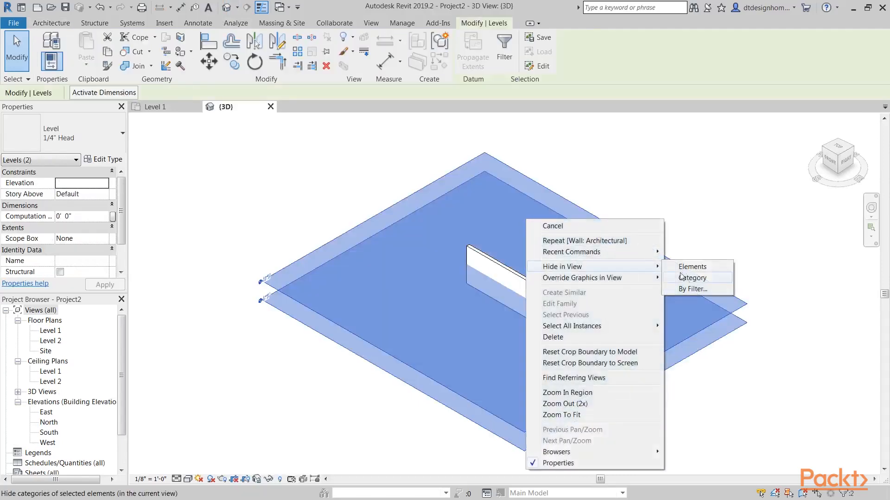
left_click(687, 278)
Display the wall's brick face in the Shaded, Consistent Colors and Realistic visual styles in turn
middle_click_drag(589, 290, 302, 241, "shift")
middle_click(475, 250)
middle_click(472, 248)
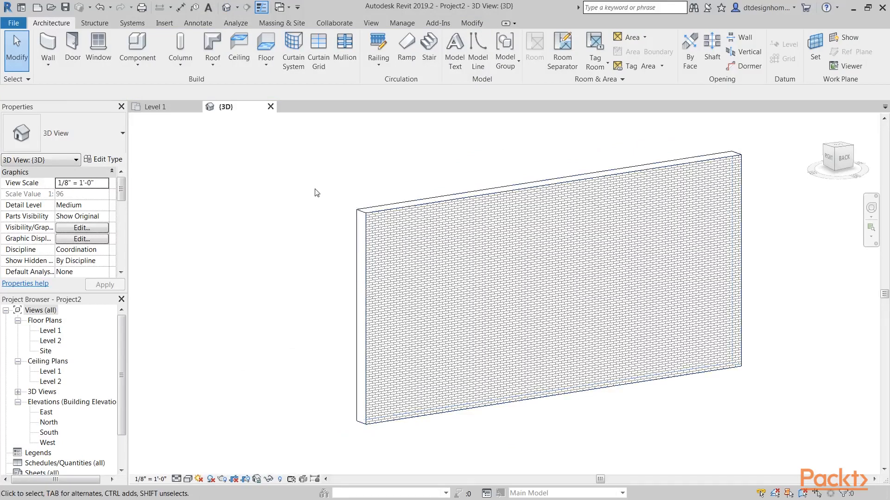
left_click(188, 479)
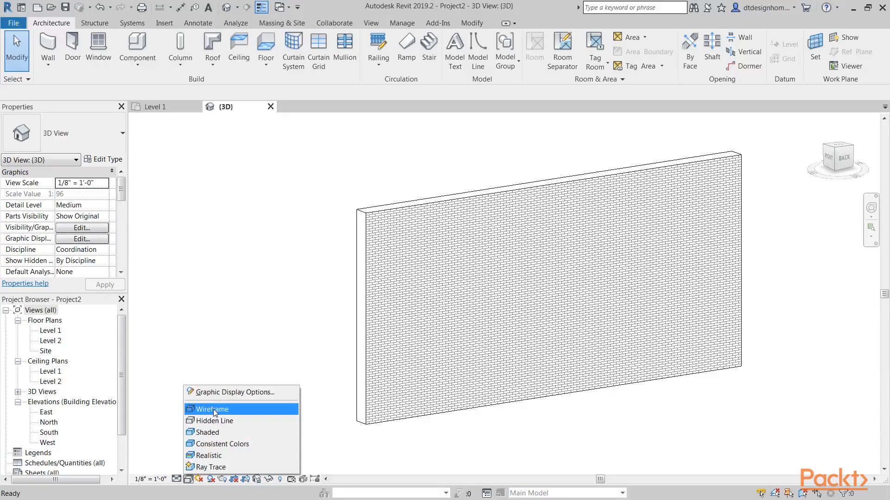
left_click(226, 434)
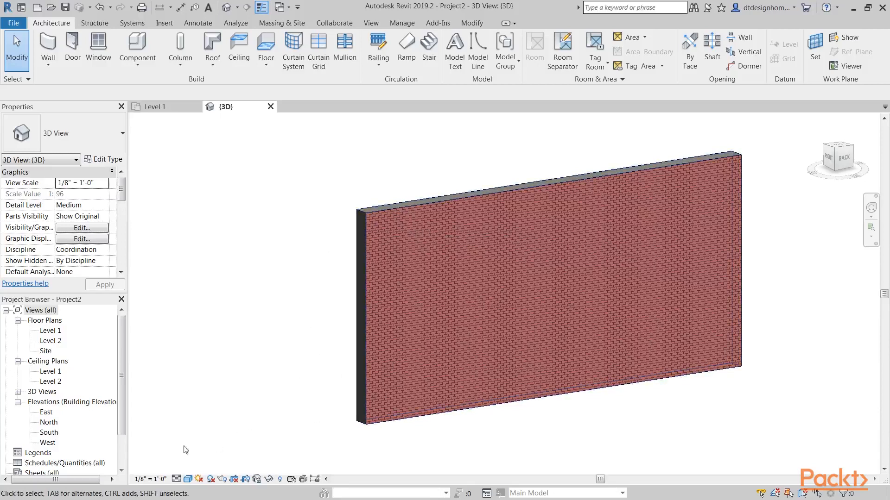
left_click(188, 480)
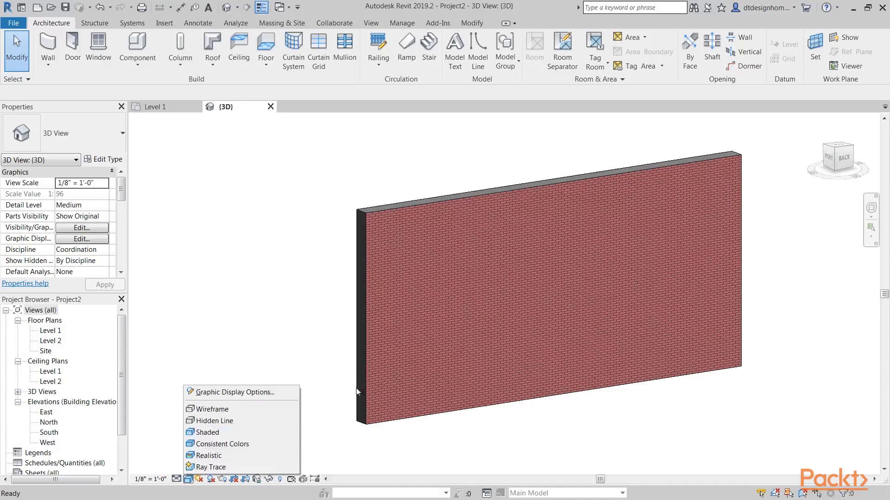
left_click(227, 444)
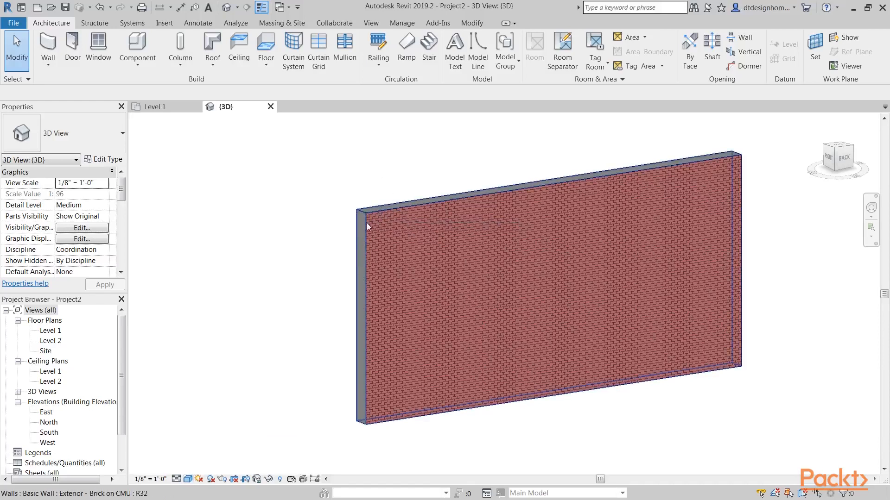
left_click(188, 479)
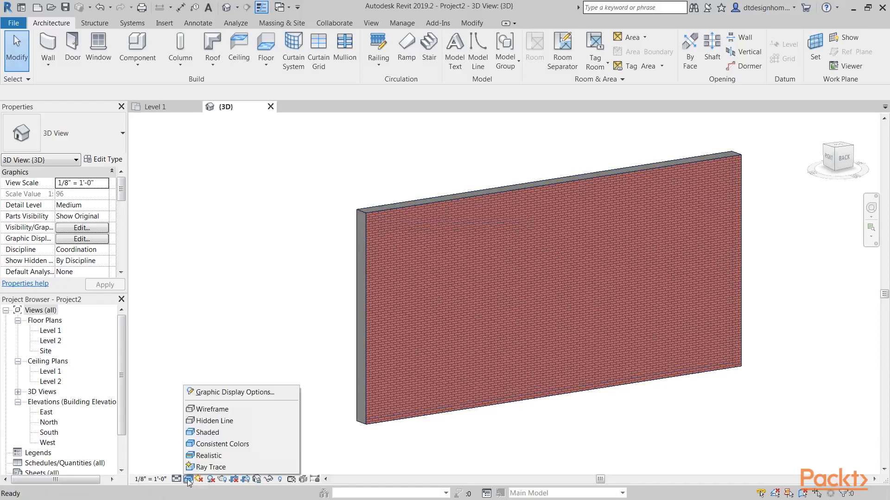
left_click(226, 460)
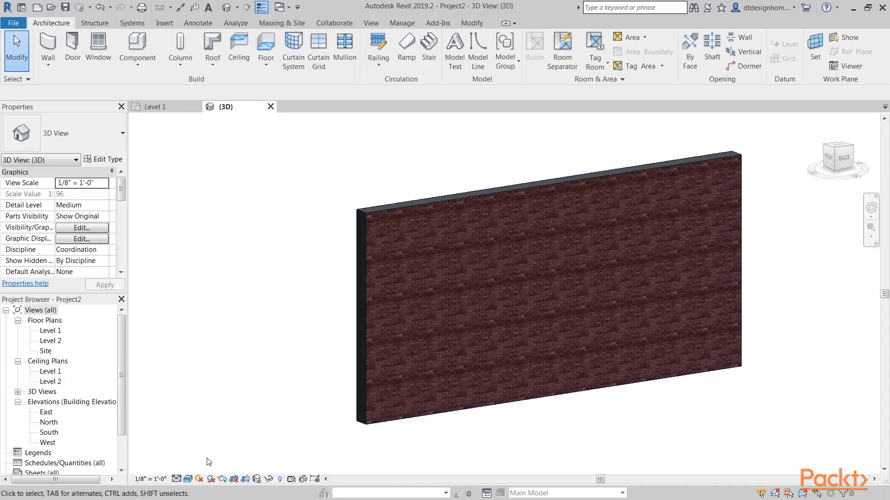
Preview the wall in the Ray Trace visual style and return the 3D view to Hidden Line
left_click(188, 479)
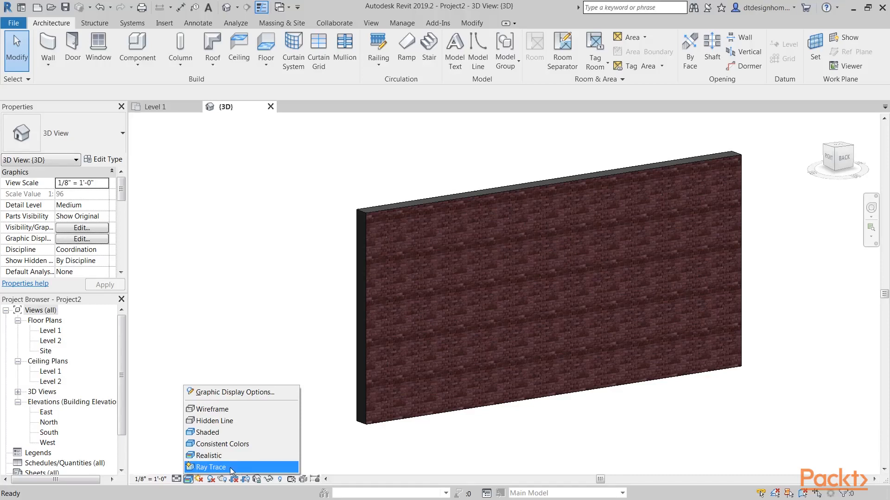
left_click(230, 468)
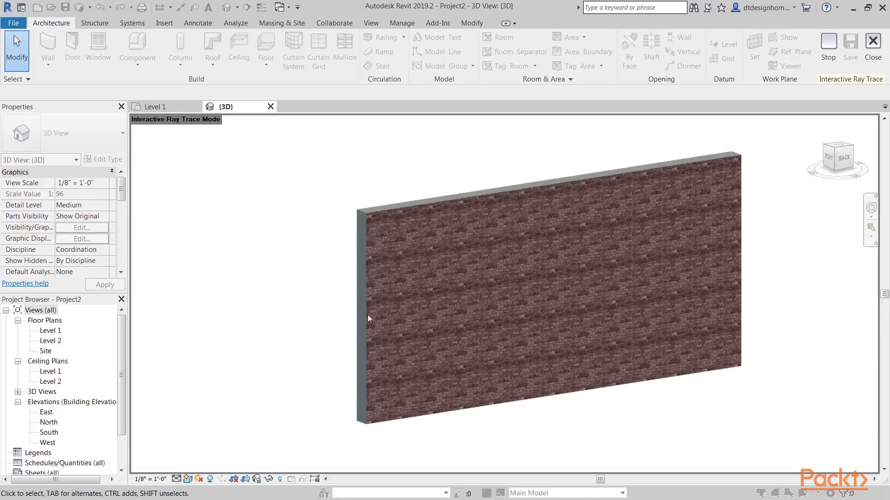
middle_click_drag(280, 343, 312, 347, "shift")
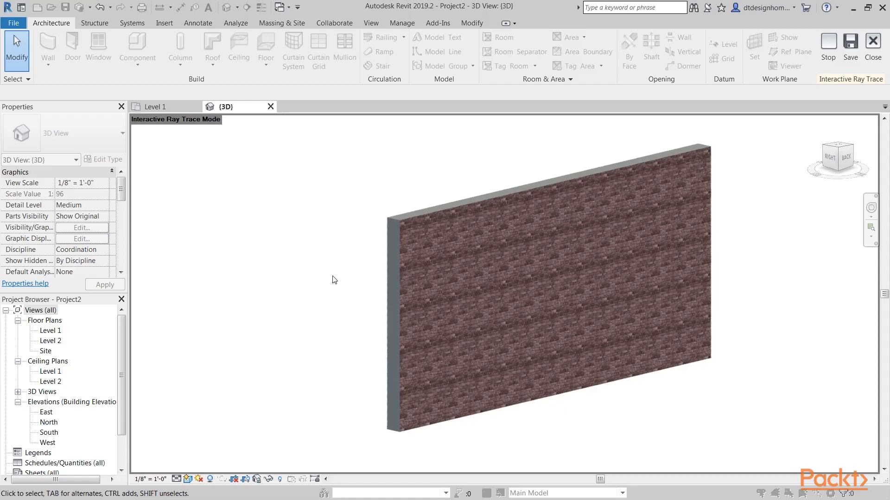
left_click(188, 479)
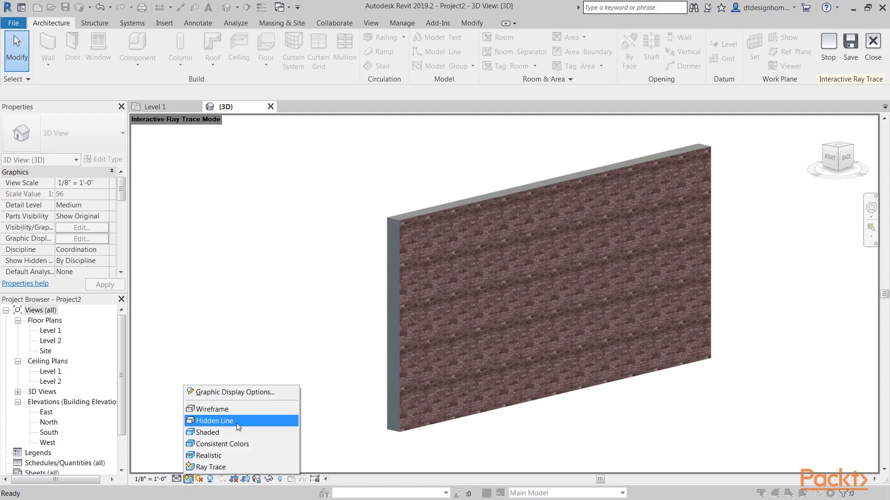
left_click(248, 422)
Open the project's Material Browser and select the Brick, Common material to show its graphics settings
middle_click_drag(328, 332, 384, 333)
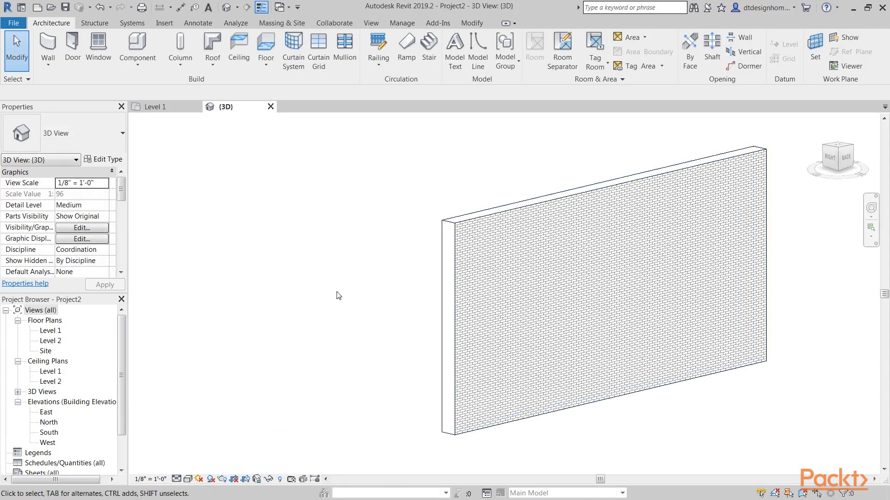
middle_click_drag(335, 292, 344, 290)
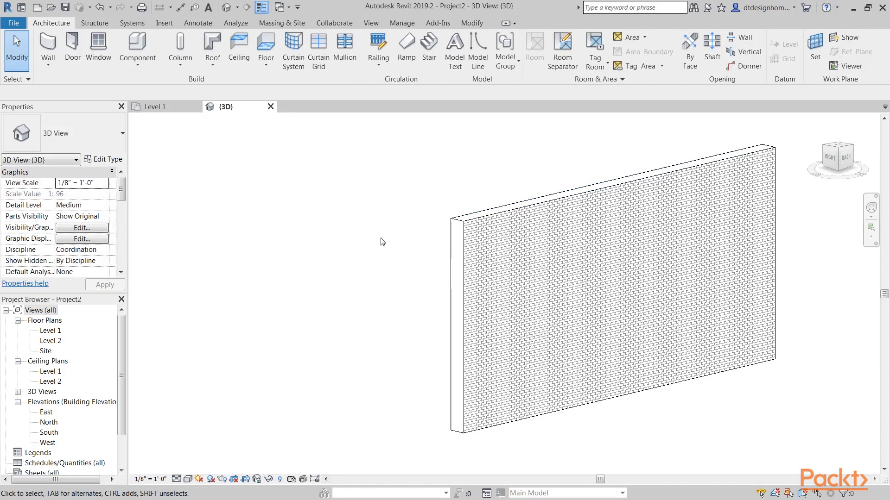
left_click(402, 22)
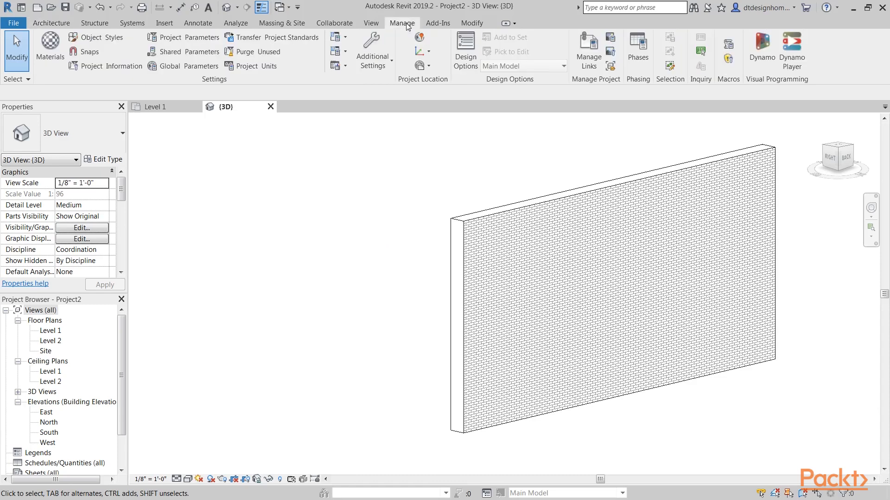
left_click(54, 50)
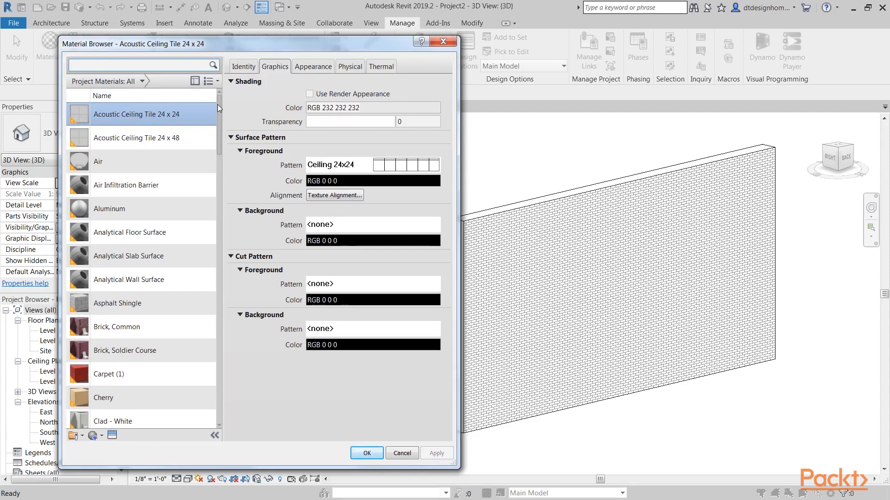
mouse_move(221, 99)
left_mouse_down()
mouse_move(213, 315)
mouse_move(221, 382)
mouse_move(222, 95)
left_mouse_up()
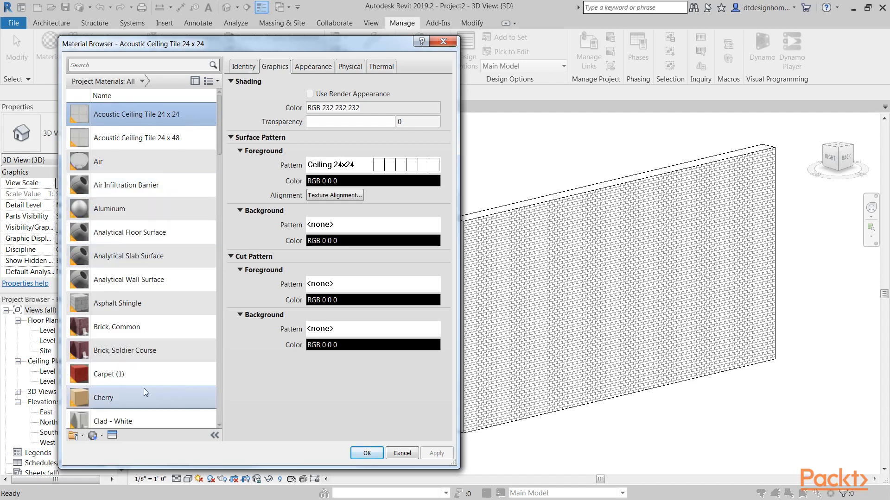
left_click(131, 325)
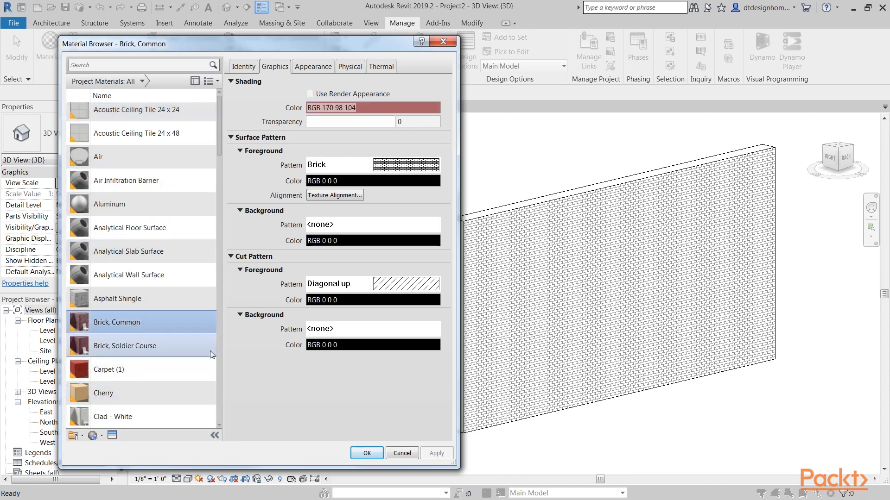
mouse_move(87, 330)
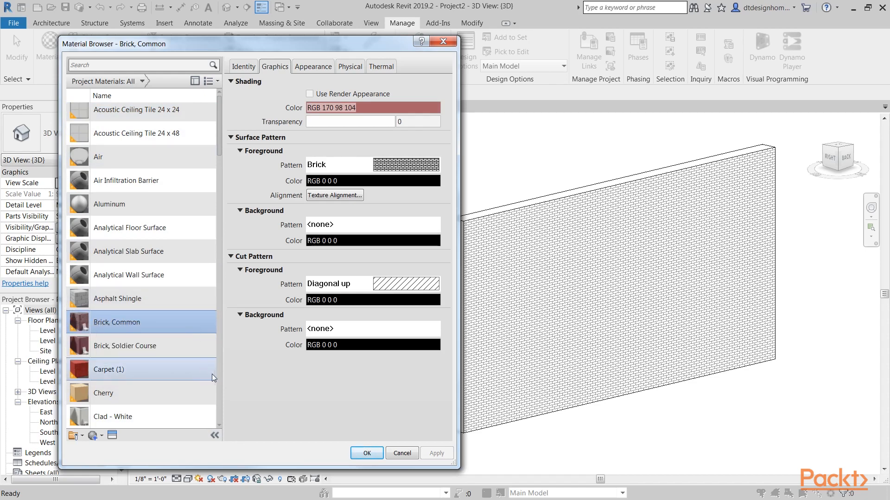
Open the Asset Browser and look through the Masonry assets of the Appearance Library
left_click(113, 438)
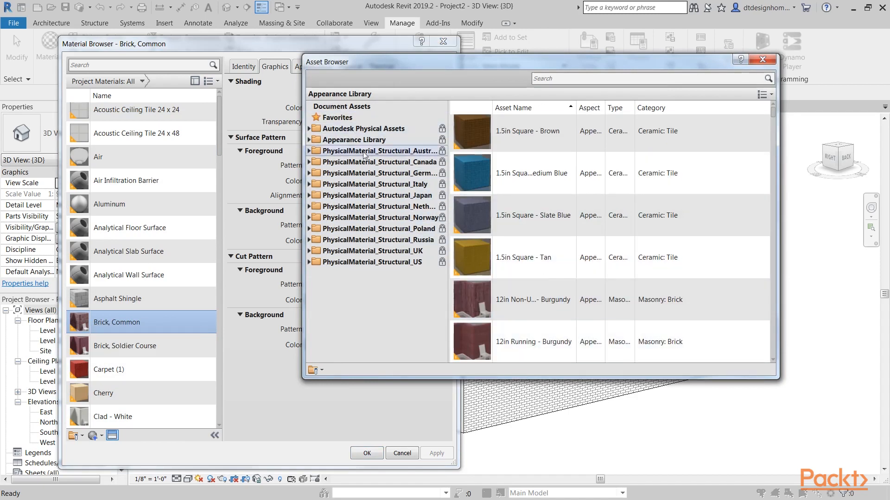
left_click(309, 140)
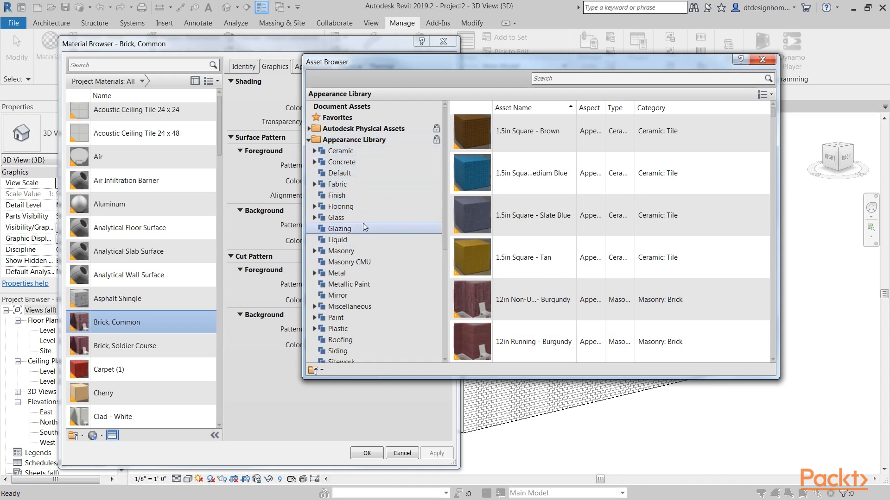
left_click(341, 251)
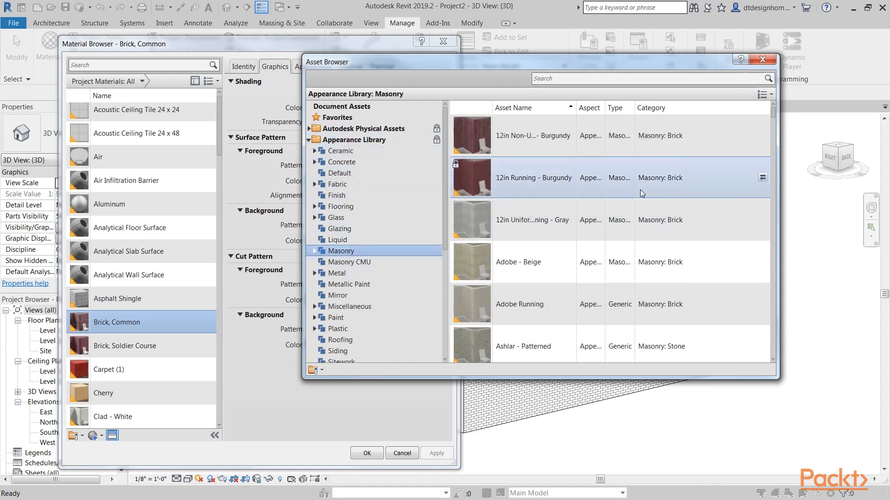
scroll(565, 160, "down", 10)
scroll(553, 181, "down", 10)
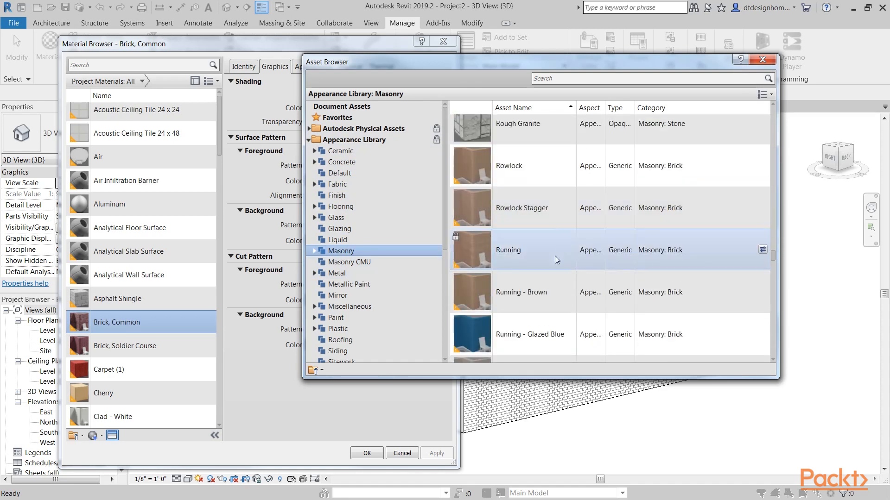
scroll(558, 246, "down", 1)
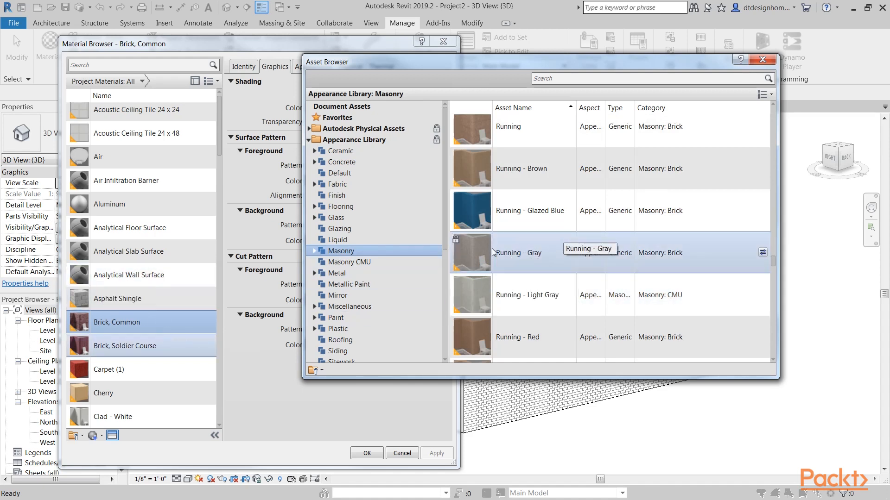
View the Paint and Mirror assets in the Appearance Library and close the Asset Browser
scroll(339, 278, "down", 2)
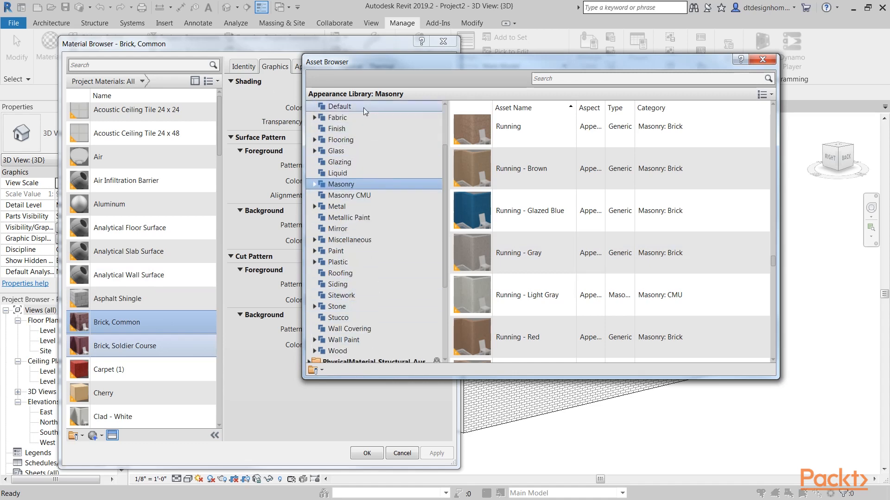
left_click(351, 252)
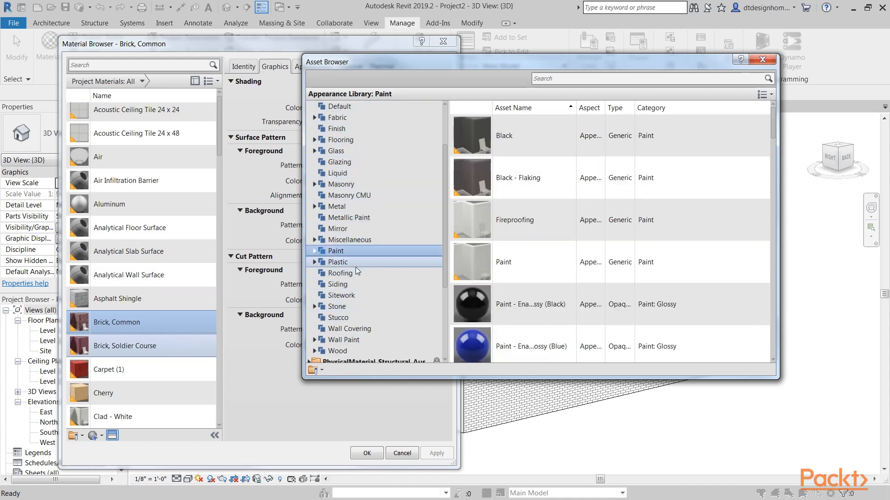
left_click(335, 229)
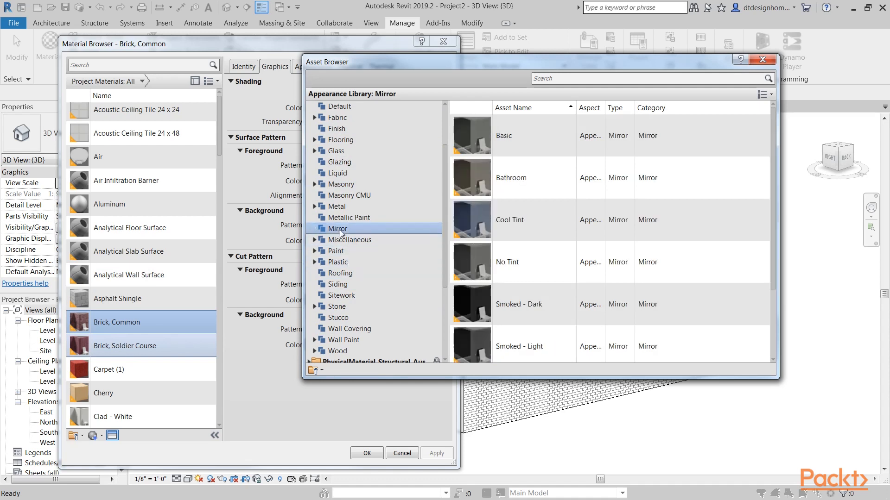
scroll(386, 221, "down", 1)
scroll(357, 201, "up", 2)
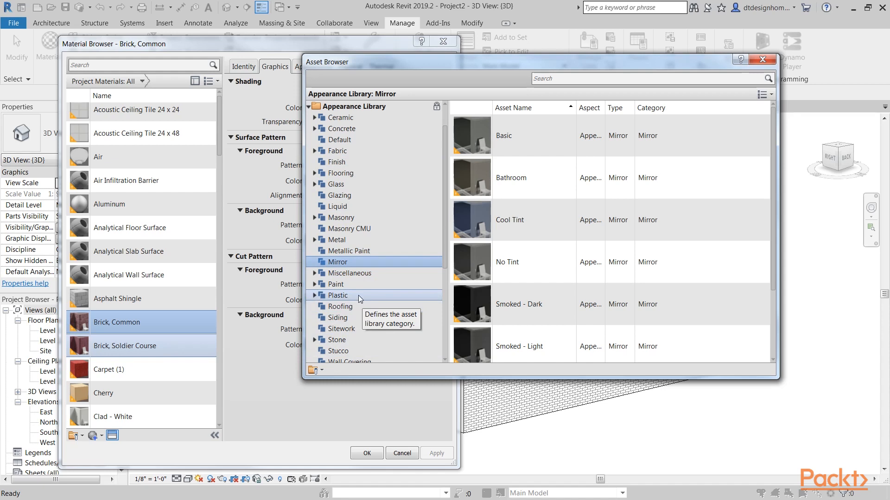
left_click(762, 58)
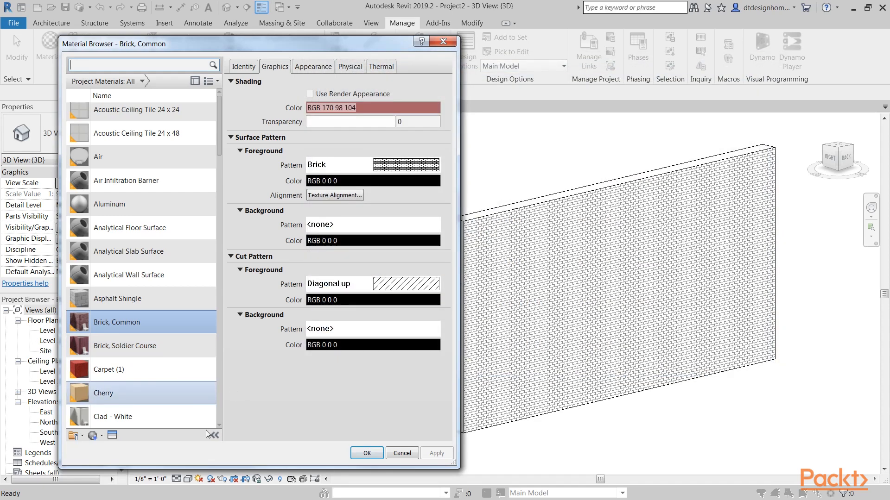
left_click(77, 438)
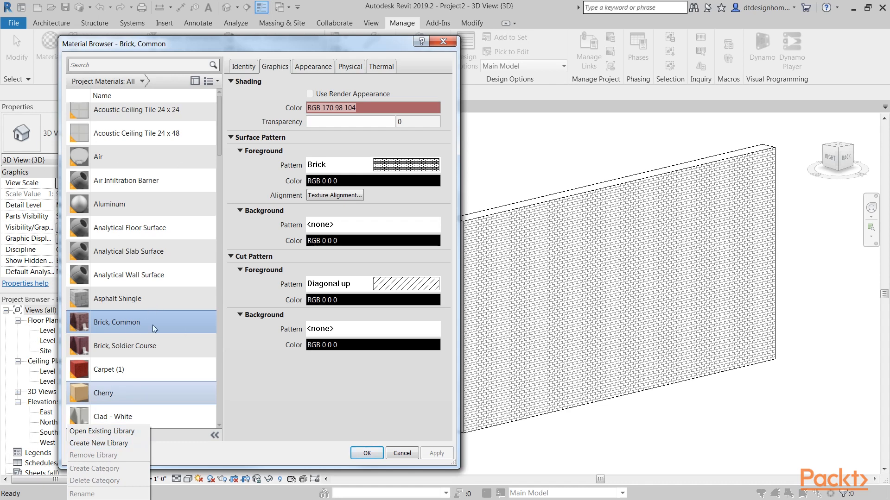
left_click(195, 446)
Create a new material in the project and rename it "- Test"
left_click(95, 436)
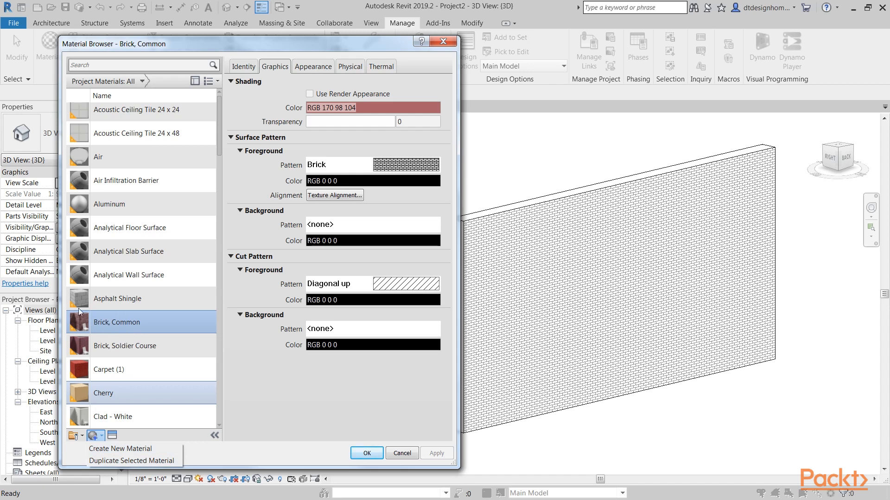
left_click(151, 449)
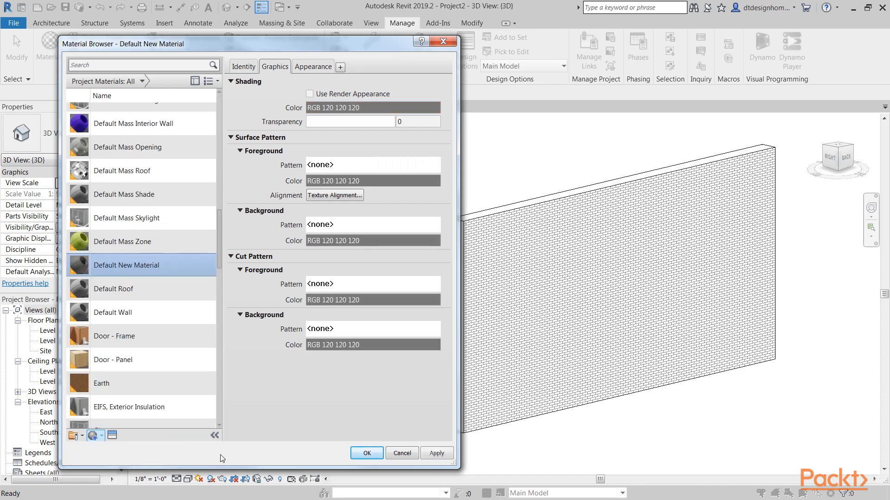
right_click(134, 265)
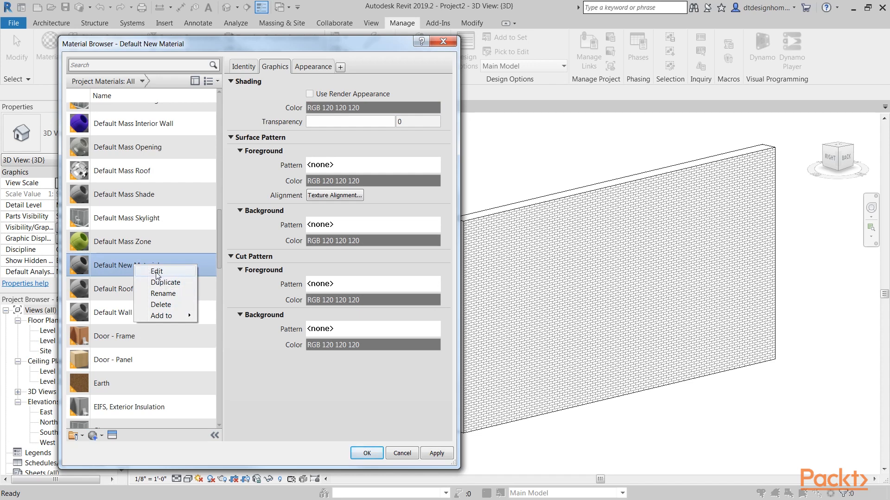
mouse_move(178, 317)
left_click(178, 297)
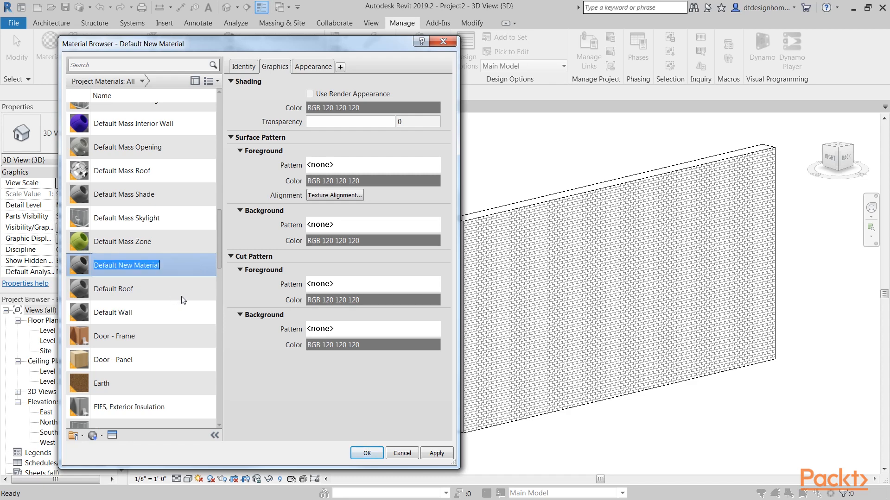
key("BackSpace")
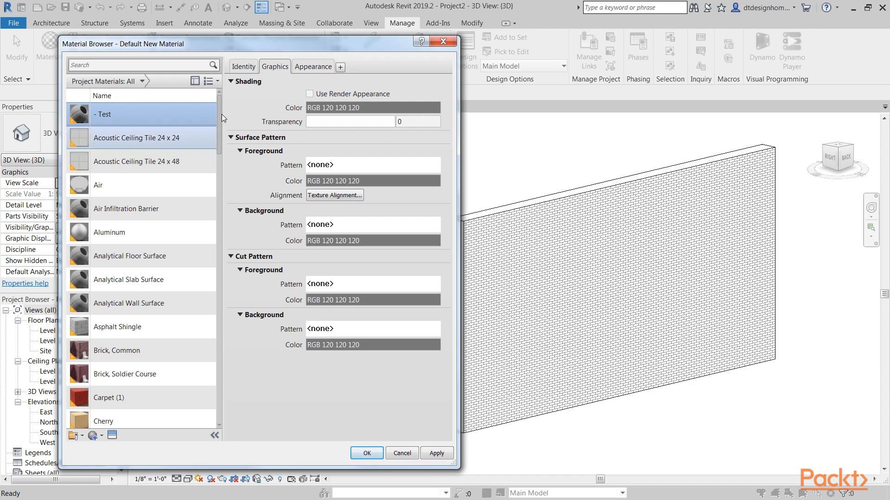
mouse_move(219, 111)
left_mouse_down()
mouse_move(216, 242)
mouse_move(225, 104)
left_mouse_up()
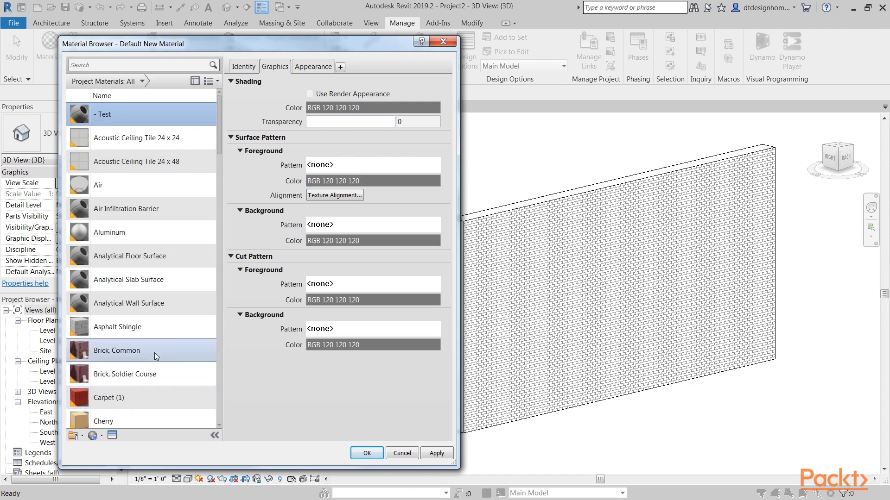
Examine the identity, graphics, appearance and thermal properties of the Brick, Common material
left_click(135, 351)
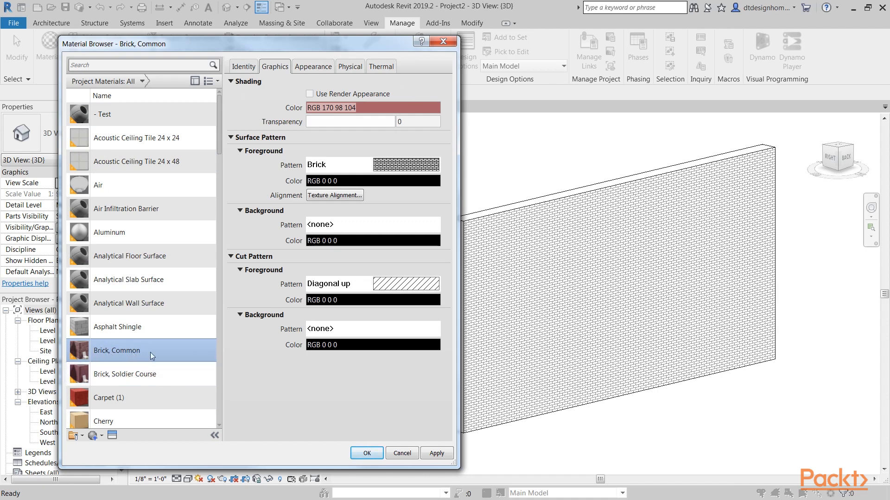
left_click(246, 68)
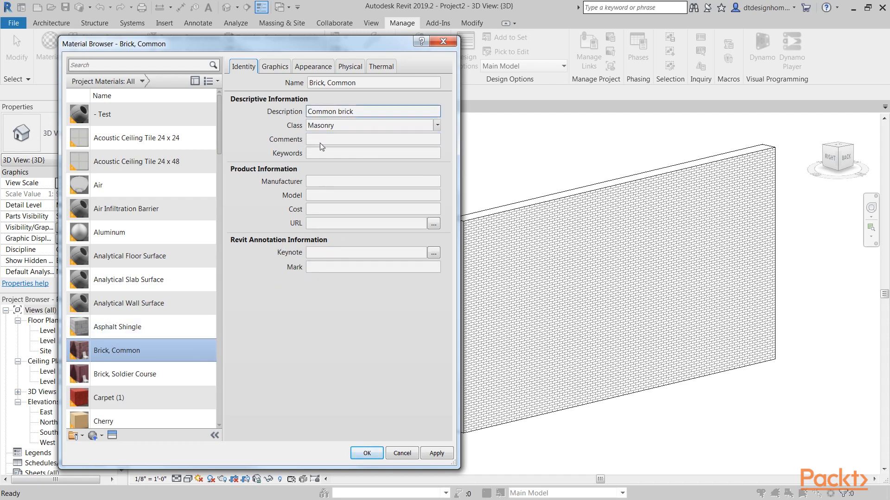
left_click(275, 67)
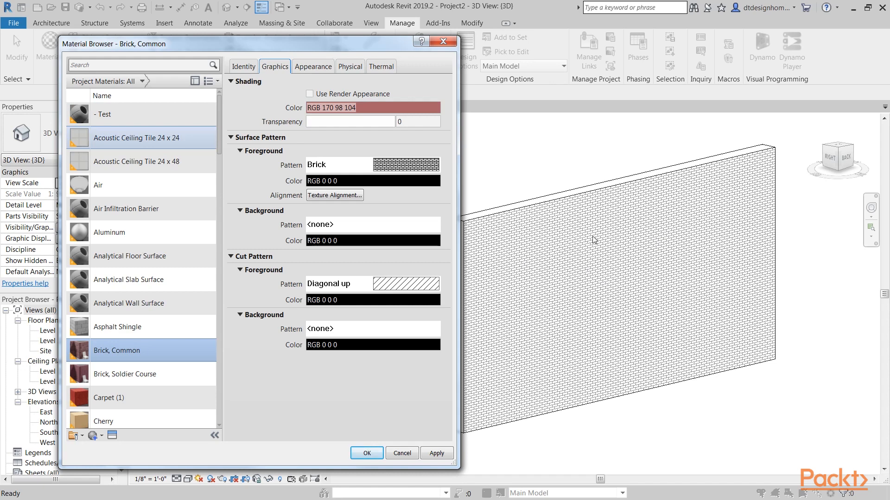
left_click(322, 70)
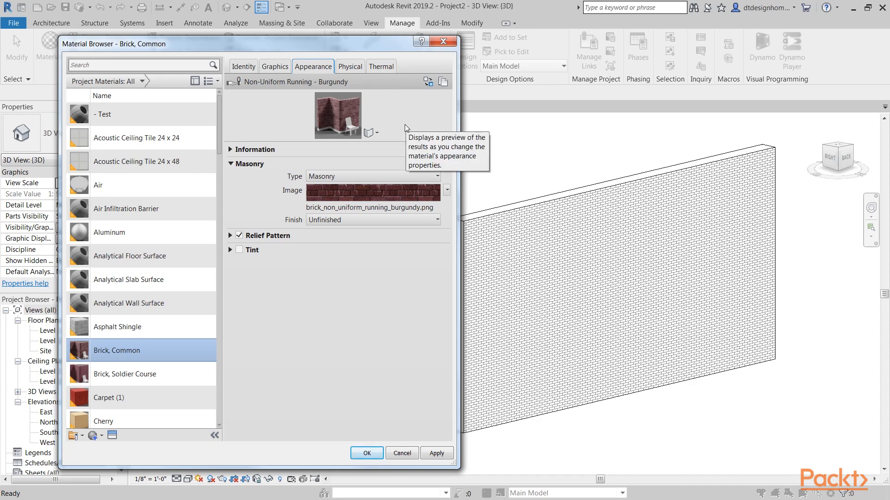
left_click(384, 69)
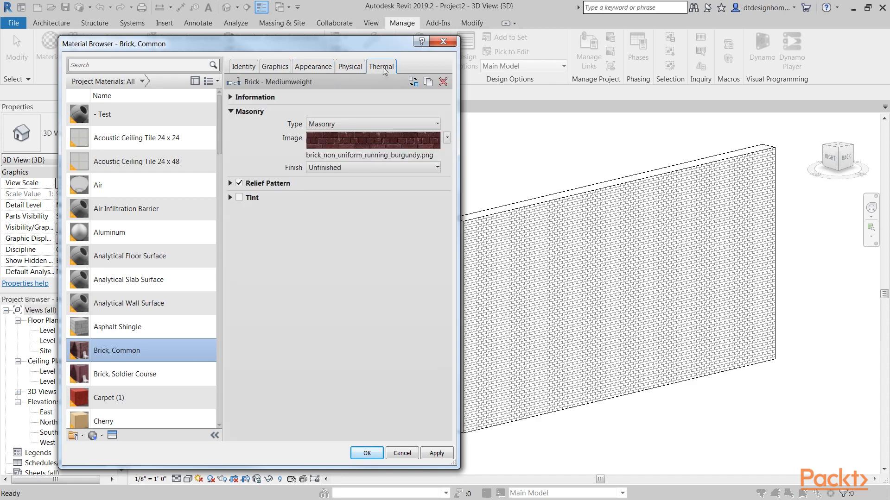